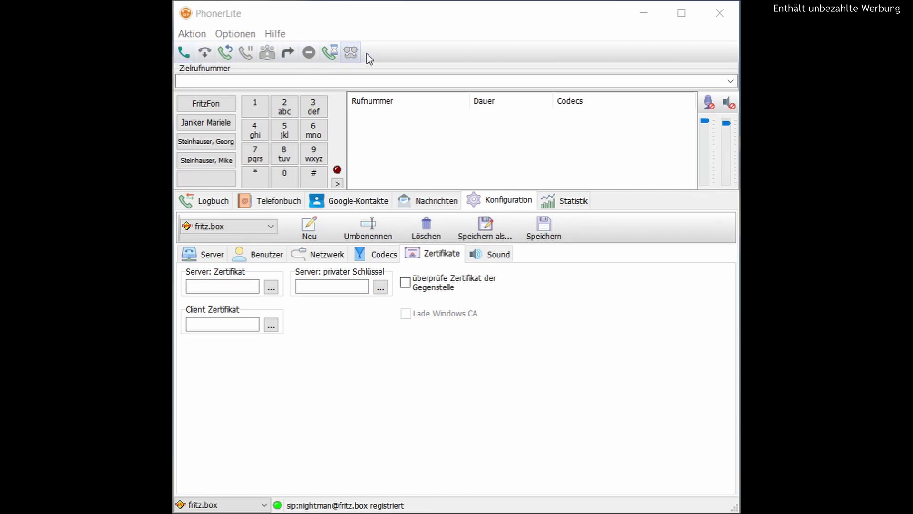
Look through the call log, phone book, Google contacts, messages, configuration and statistics views of the softphone.
left_click(192, 34)
left_click(214, 202)
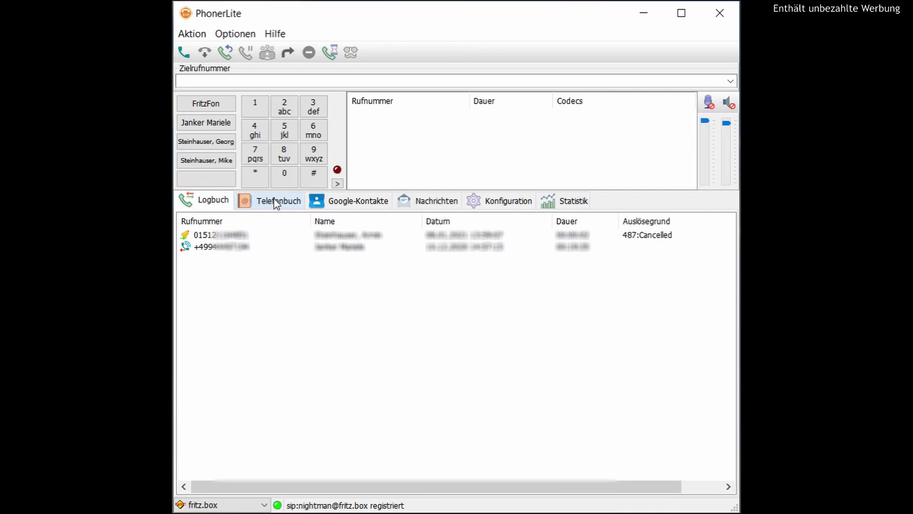
left_click(299, 202)
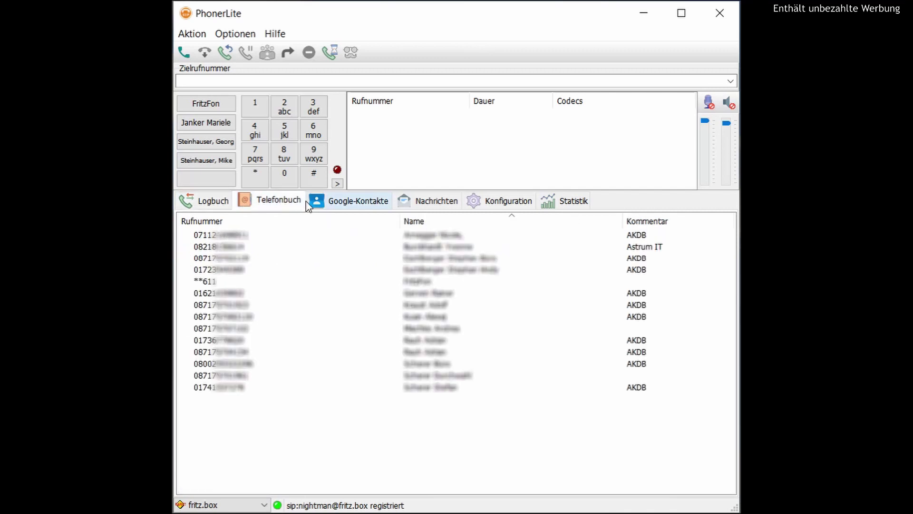
left_click(359, 202)
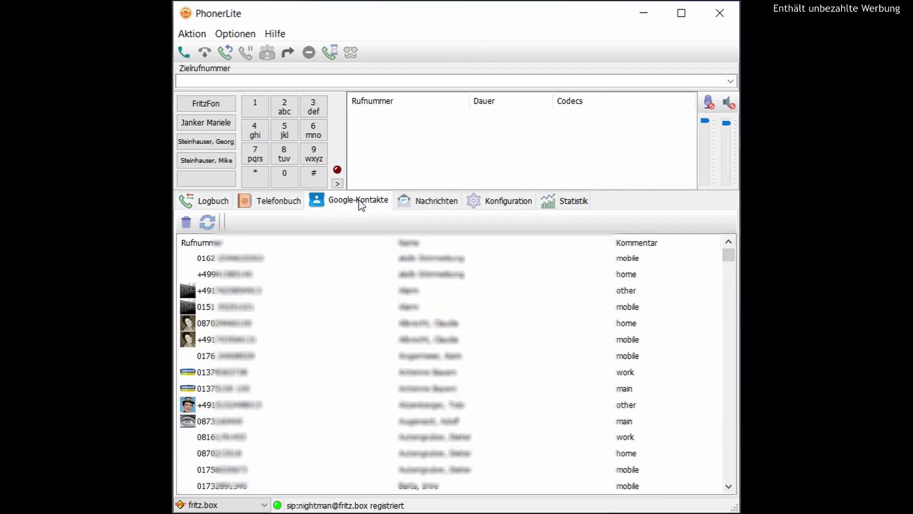
left_click(441, 204)
left_click(498, 207)
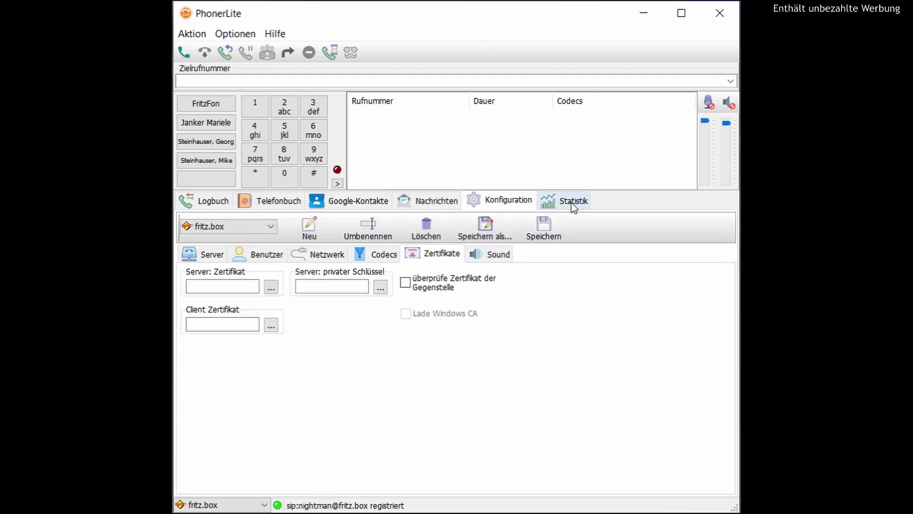
left_click(572, 207)
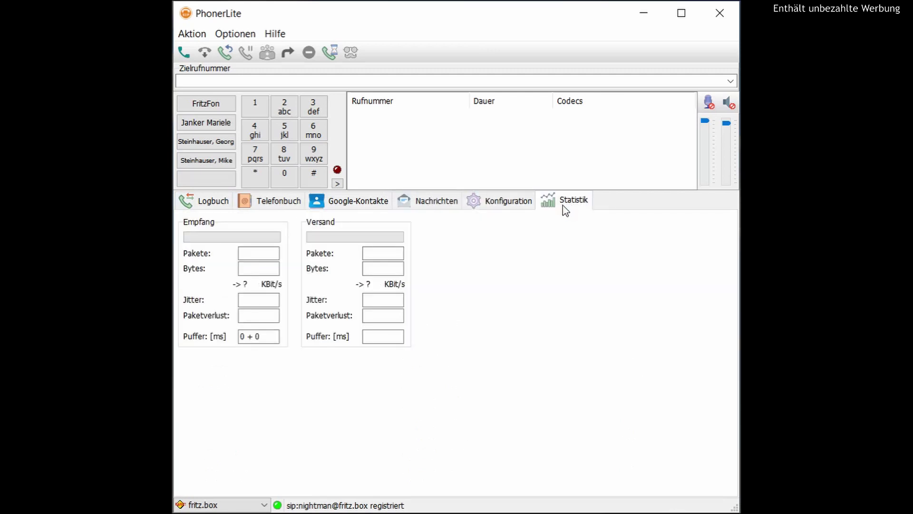
left_click(499, 202)
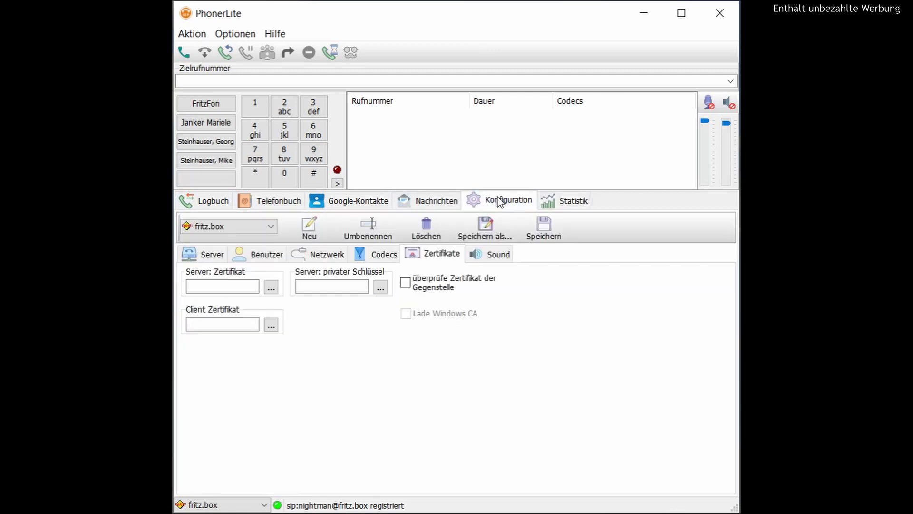
left_click(430, 202)
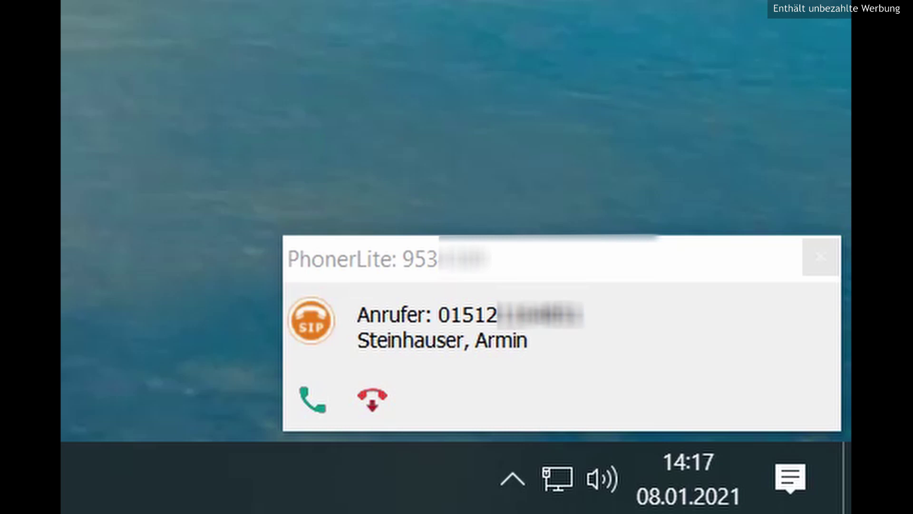
Answer the incoming call.
left_click(323, 405)
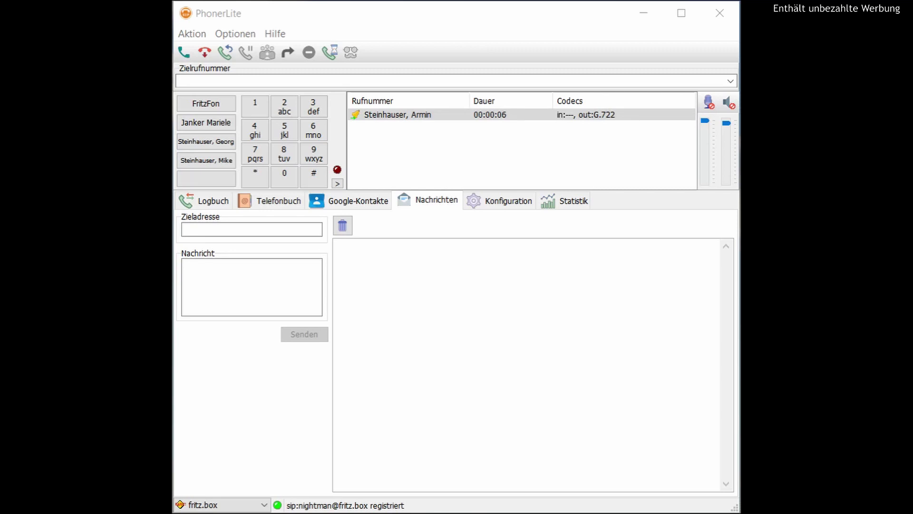
left_click(184, 53)
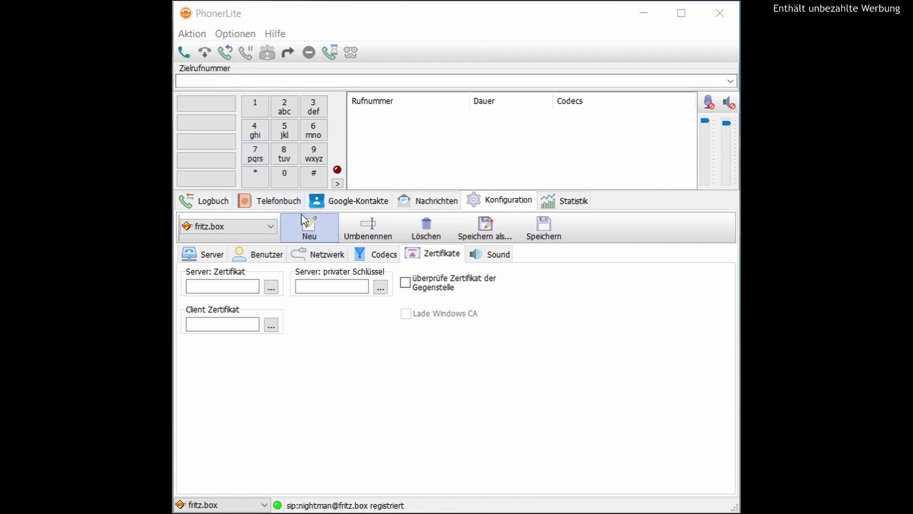
Assign the mobile contact from the phone book to the first speed-dial key.
left_click(274, 208)
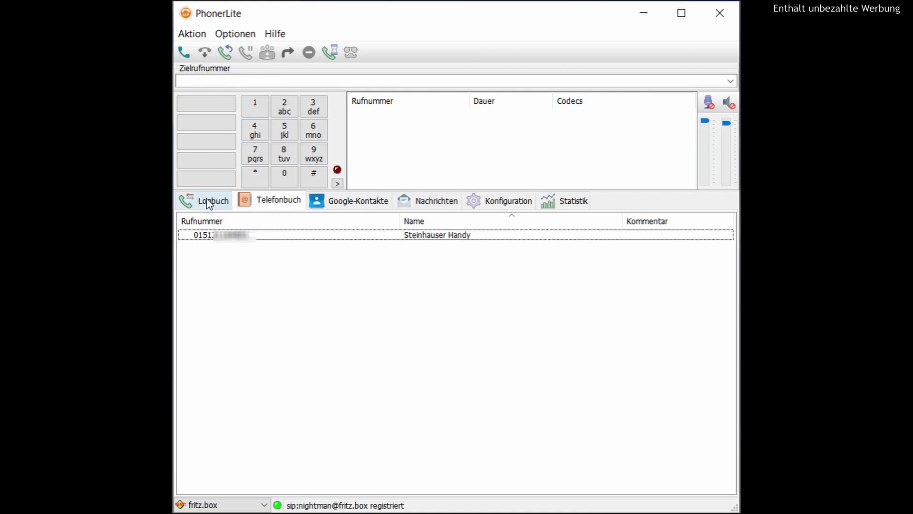
left_click(207, 200)
left_click(282, 201)
right_click(251, 235)
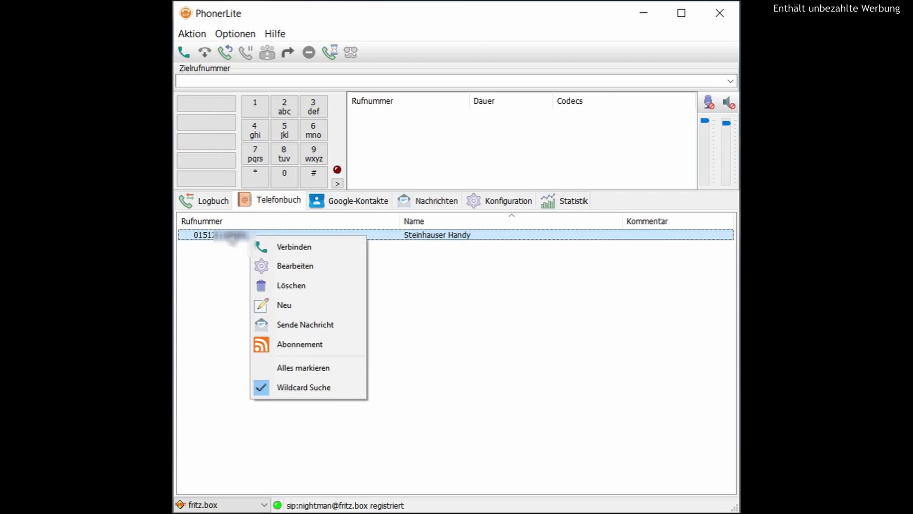
left_click(234, 244)
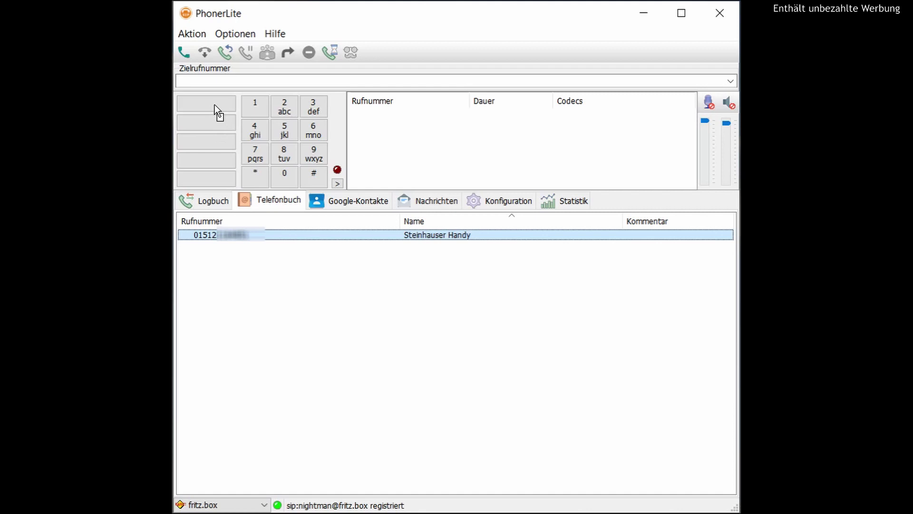
left_click_drag(214, 105, 215, 105)
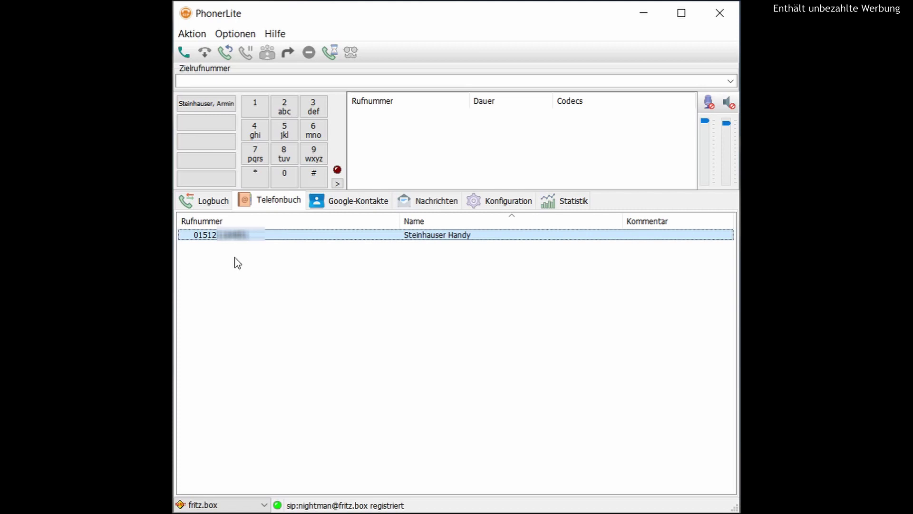
left_click(353, 61)
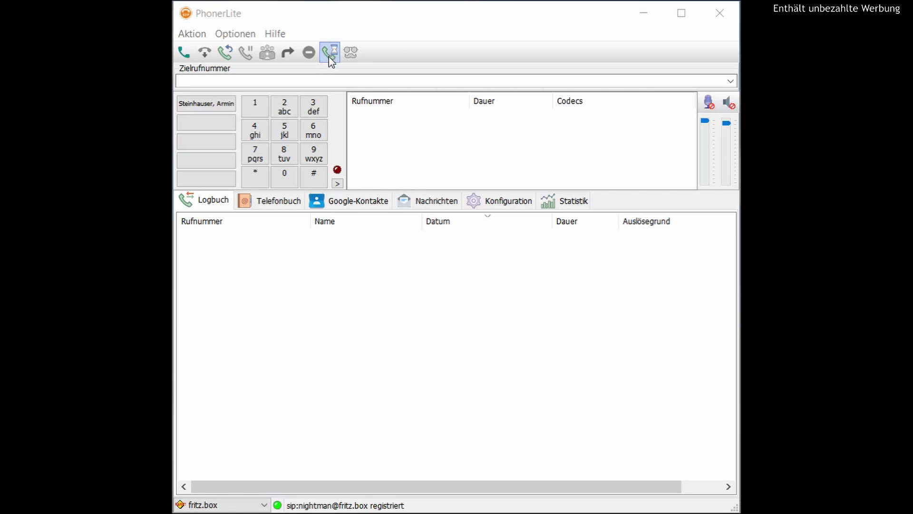
left_click(199, 38)
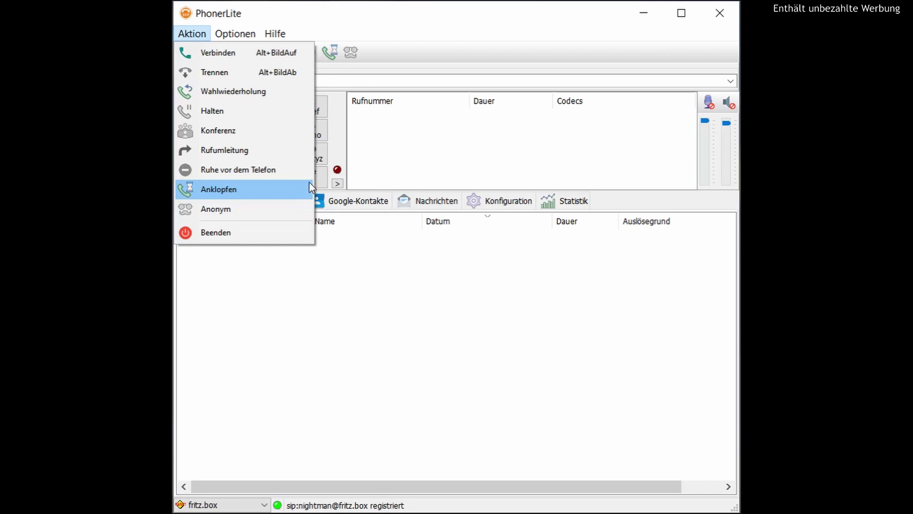
left_click(378, 28)
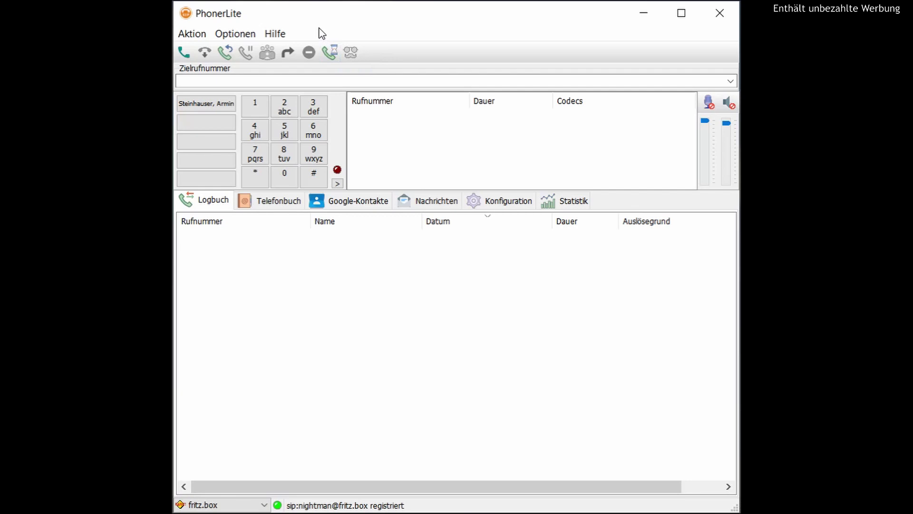
left_click(310, 52)
left_click(311, 48)
Turn off the Google-Kontakte option.
left_click(252, 38)
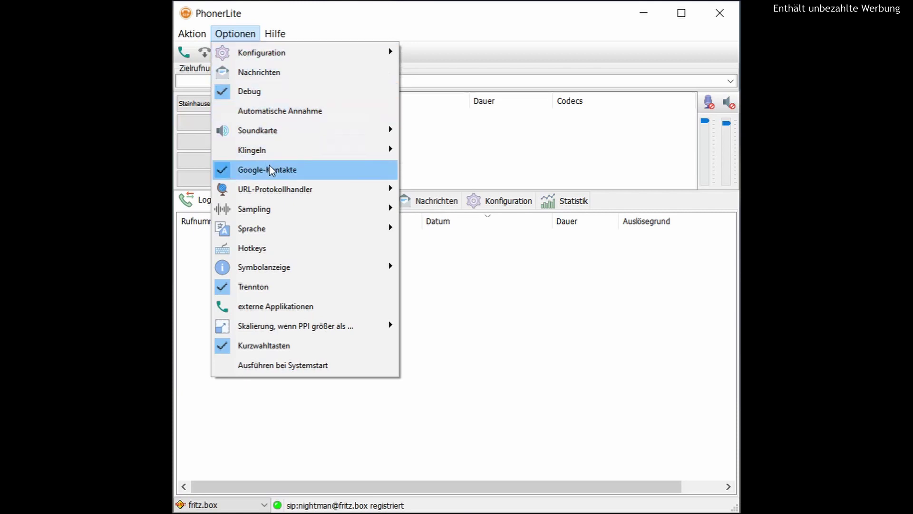
left_click(222, 174)
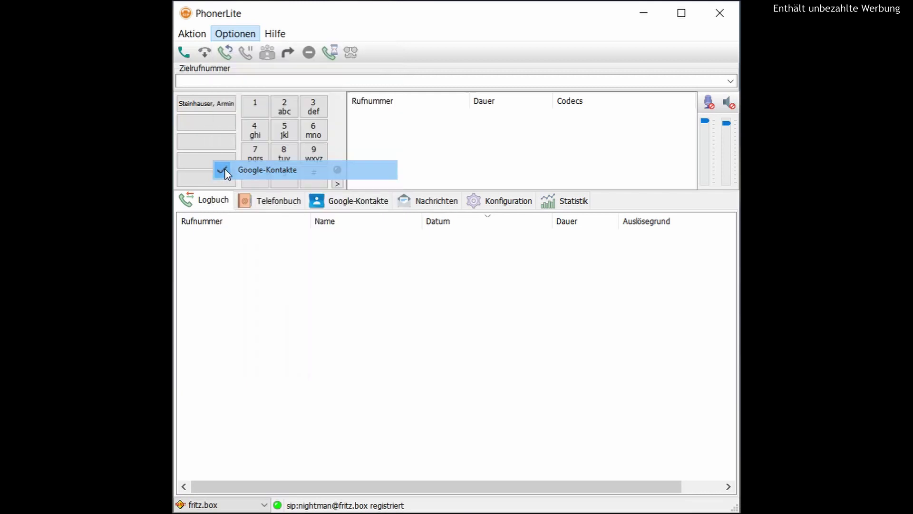
Examine the sound card, ringing, URL protocol handler and sampling options and the hotkeys for connecting and disconnecting.
left_click(237, 35)
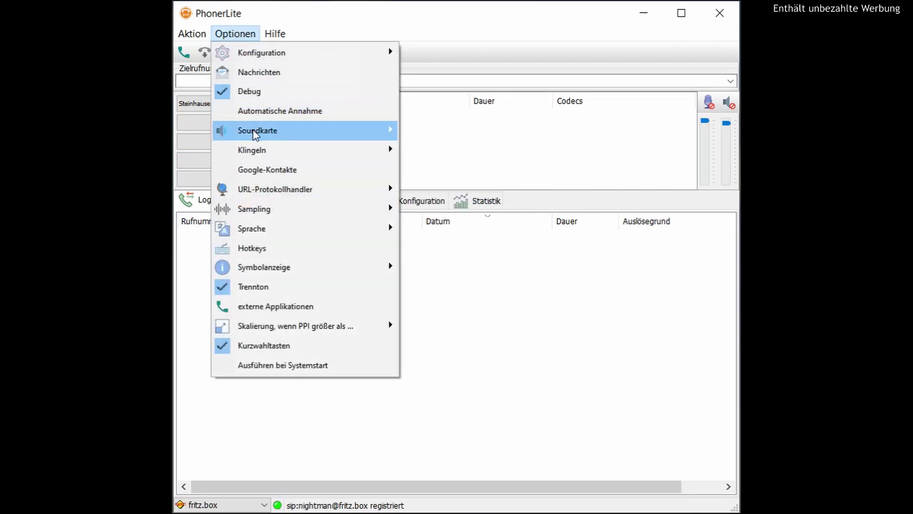
mouse_move(254, 132)
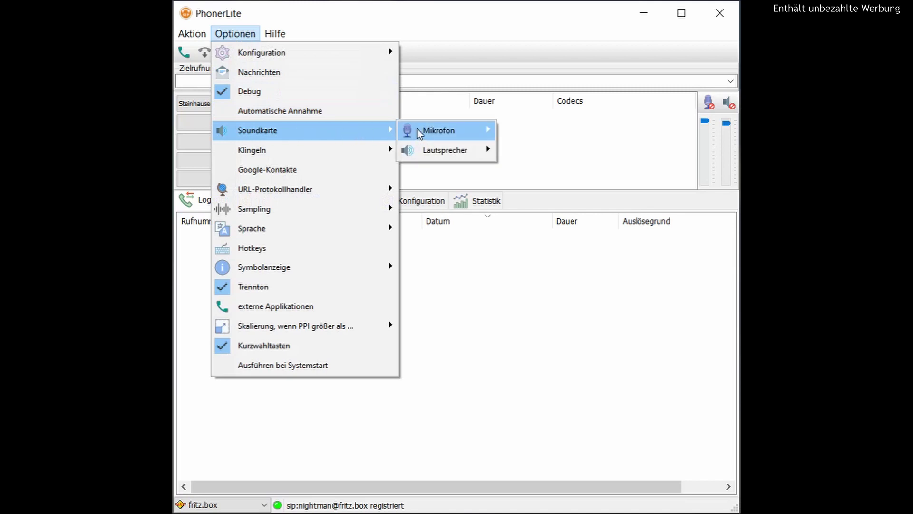
mouse_move(432, 147)
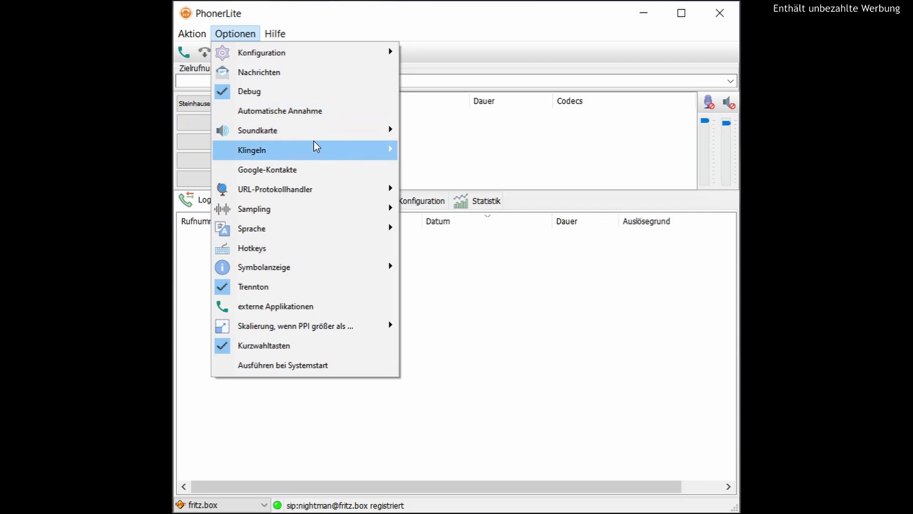
mouse_move(318, 150)
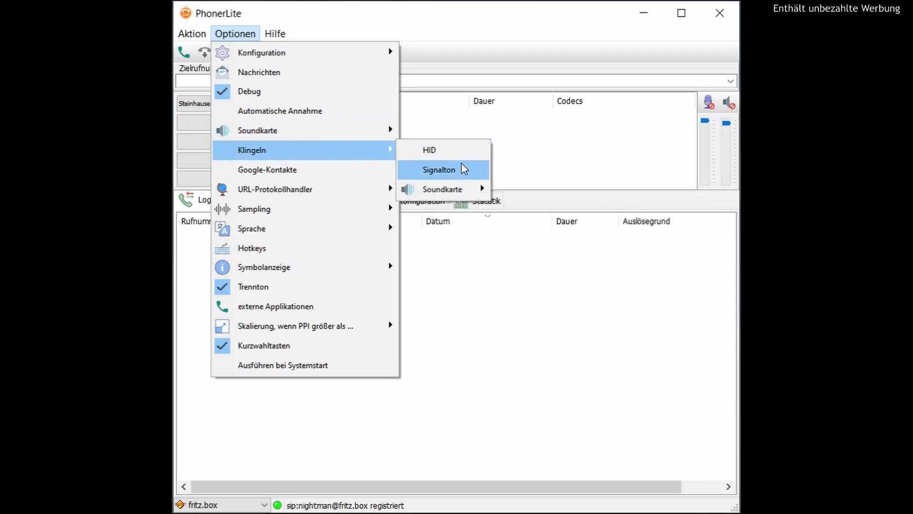
mouse_move(471, 195)
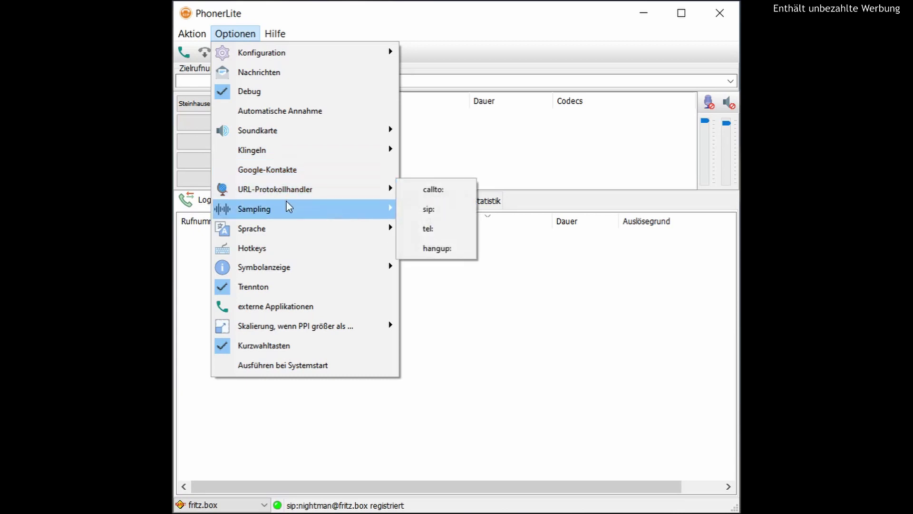
mouse_move(288, 206)
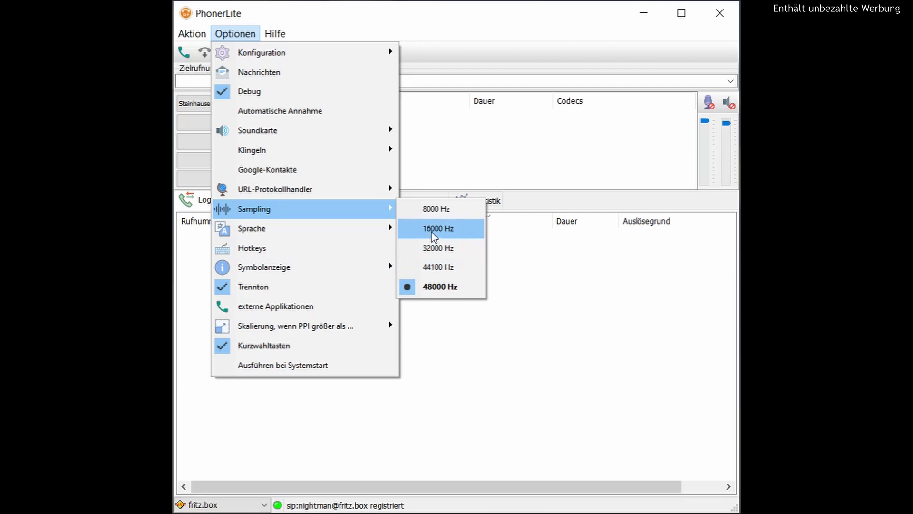
left_click(263, 253)
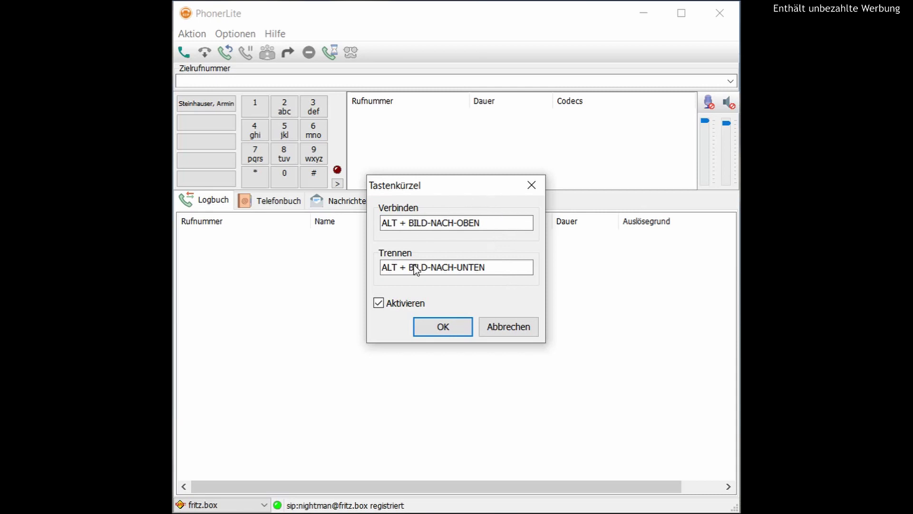
left_click(486, 327)
Hide the speed-dial keys (Kurzwahltasten) and show them again.
left_click(236, 33)
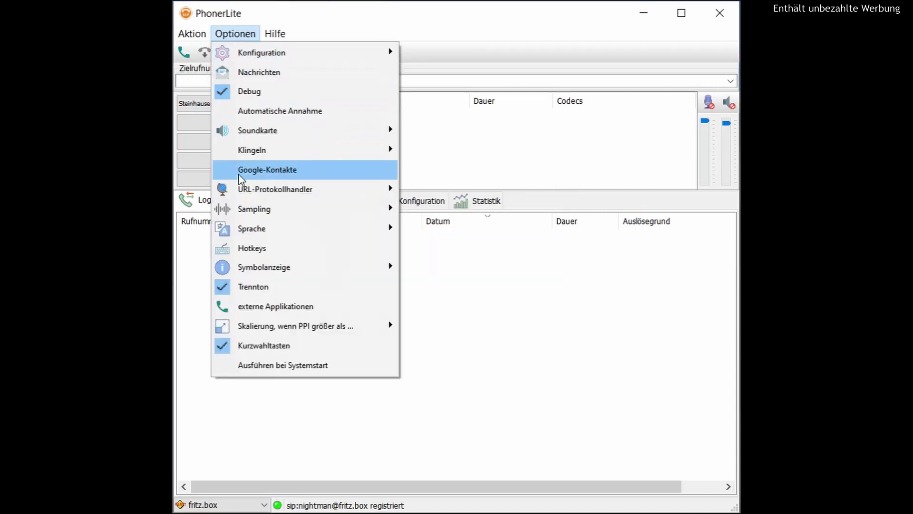
mouse_move(299, 273)
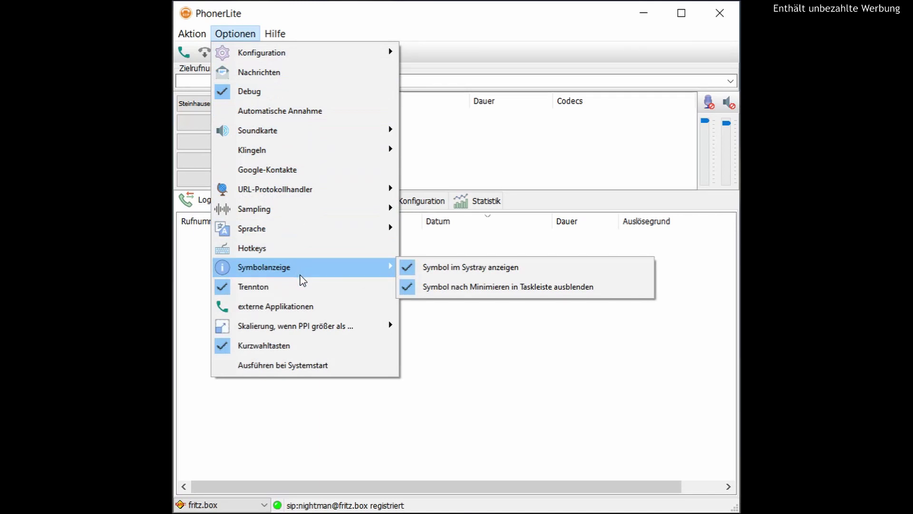
left_click(299, 343)
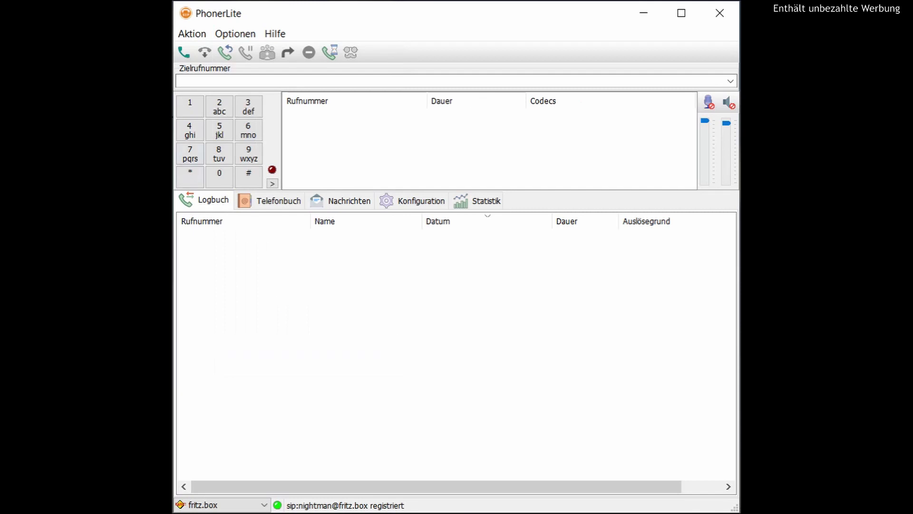
left_click(235, 34)
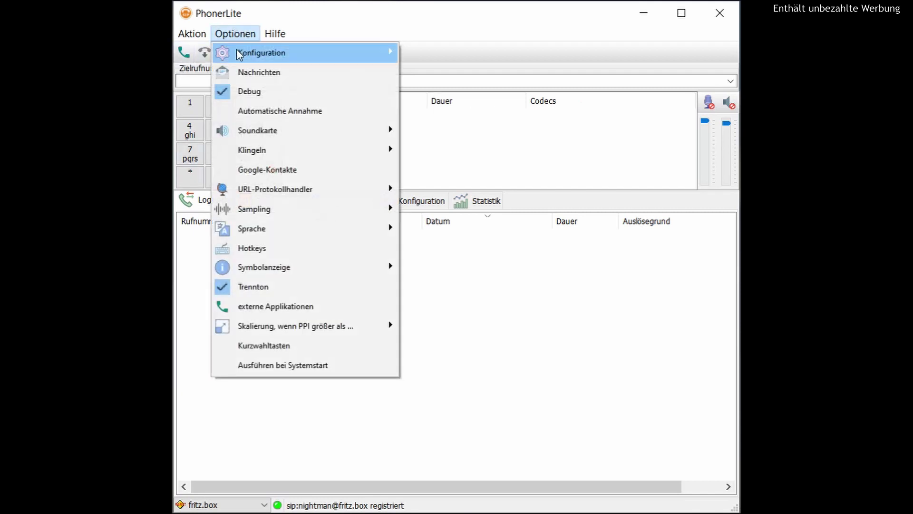
left_click(272, 352)
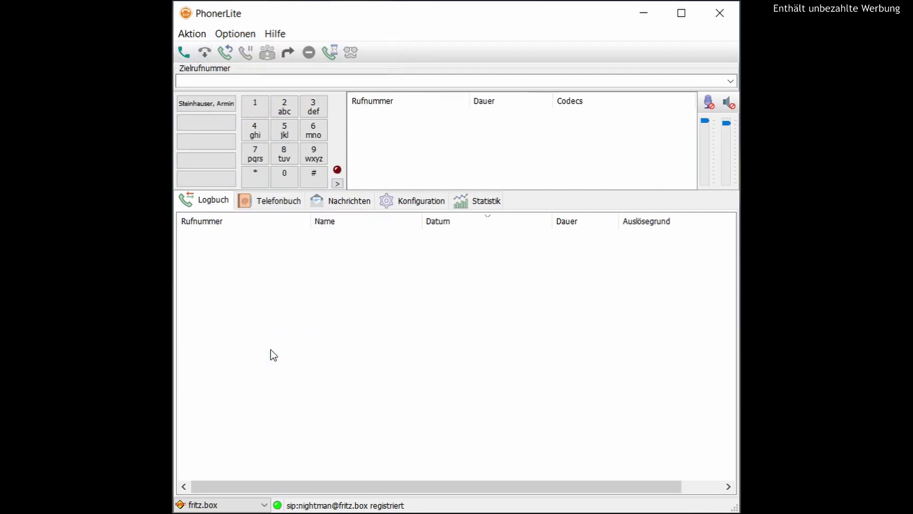
Examine the run-at-startup option, the microphone and recording controls, the help resources and the reset option of an empty speed-dial key.
left_click(236, 35)
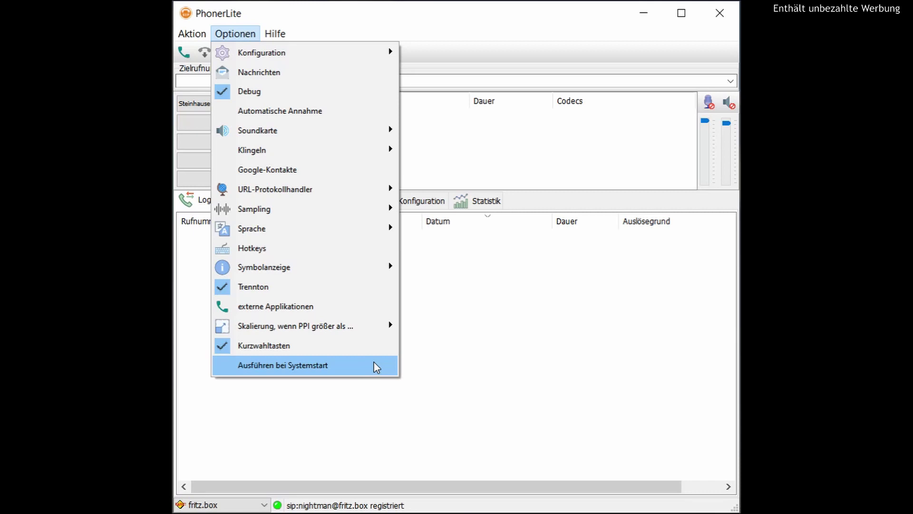
left_click(444, 28)
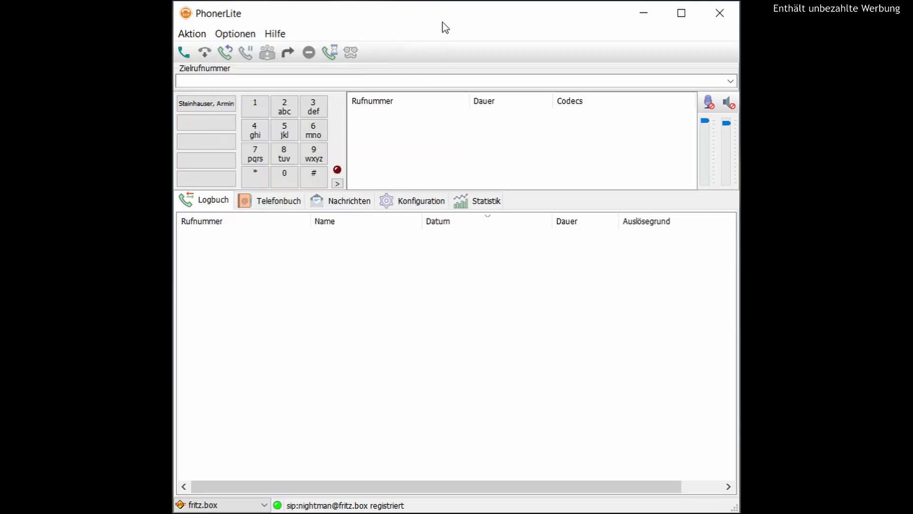
left_click(708, 103)
mouse_move(338, 171)
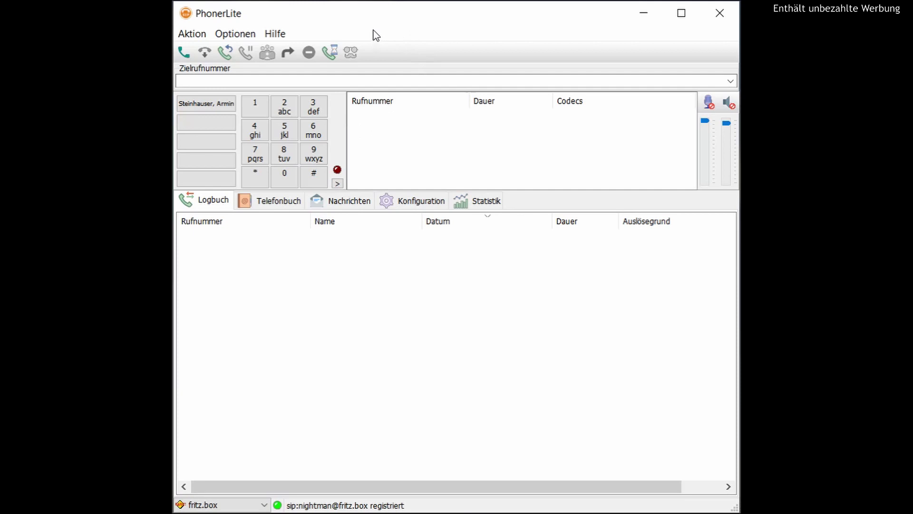
left_click(275, 35)
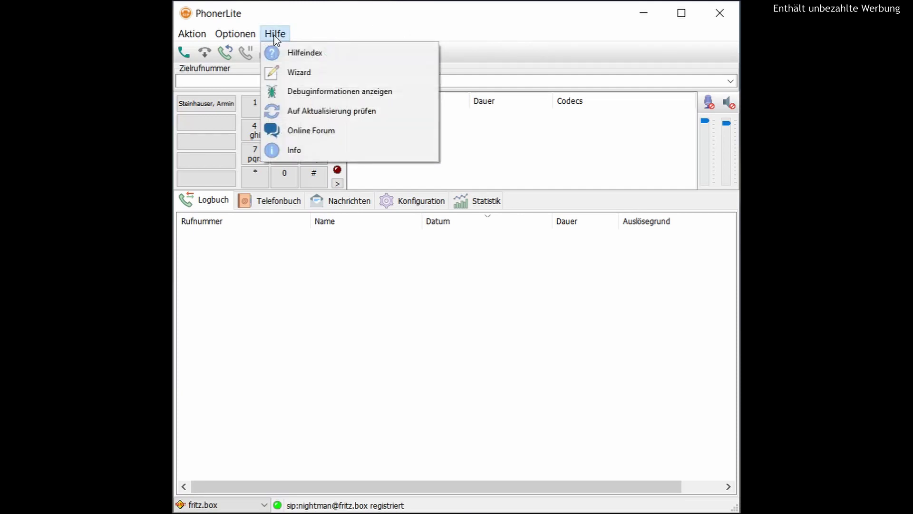
left_click(307, 31)
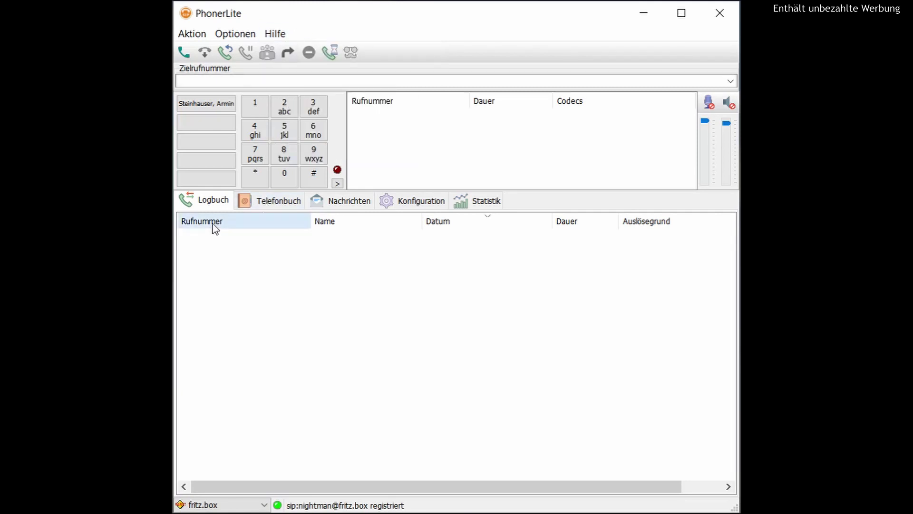
right_click(203, 122)
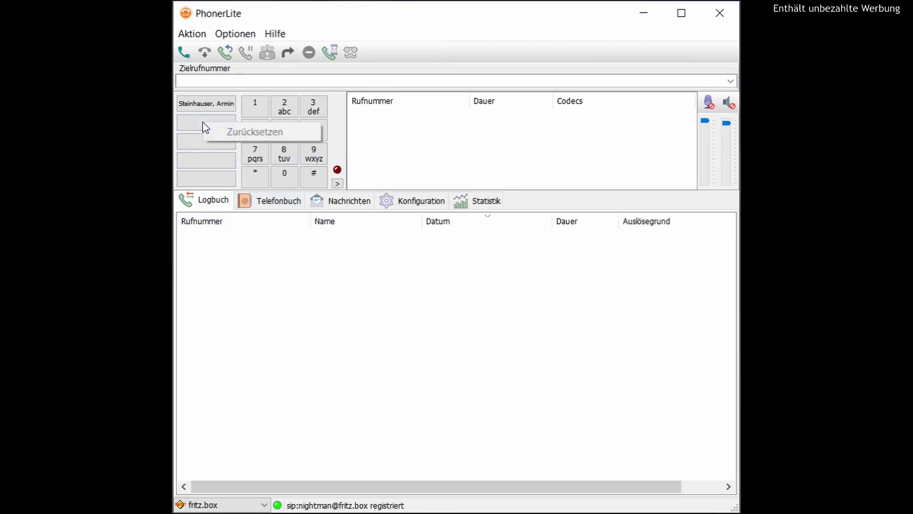
left_click(213, 245)
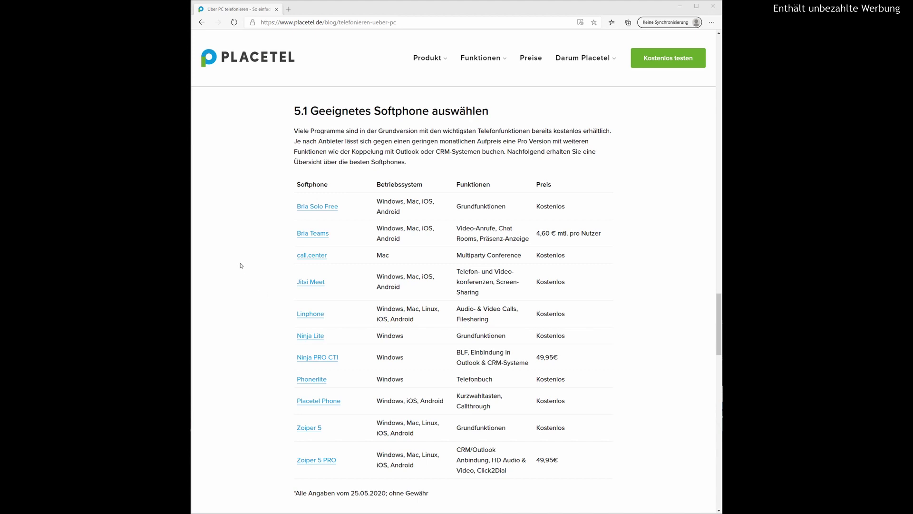
Switch to the browser and open the PhonerLite website from Placetel's softphone overview.
left_click(308, 381)
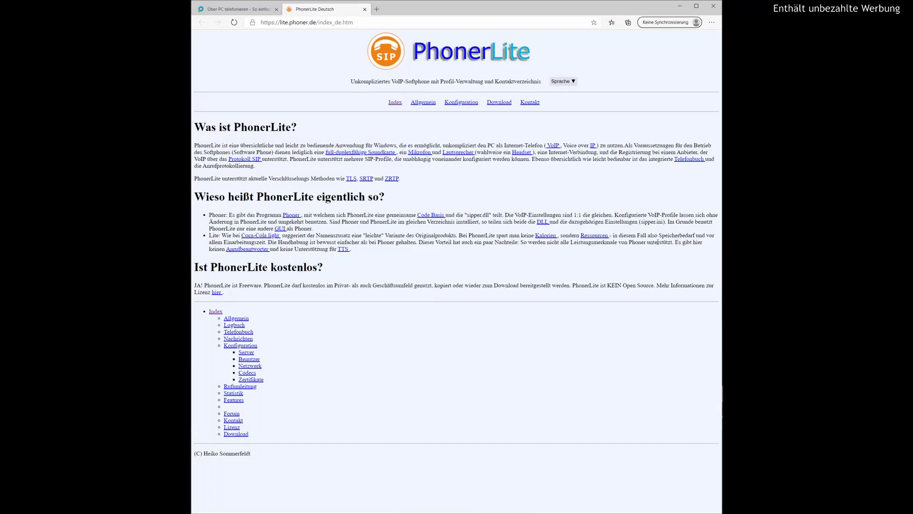